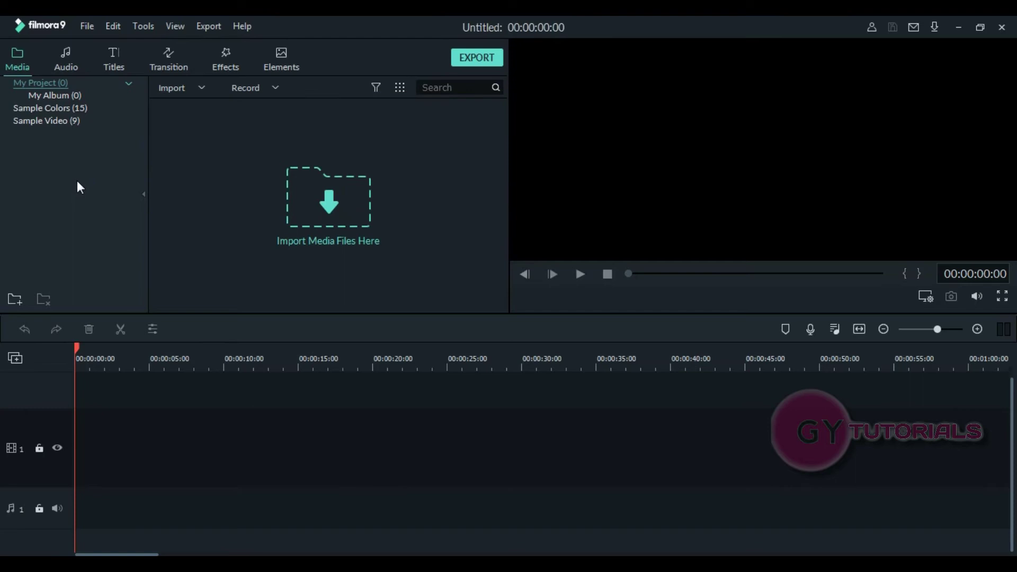
In the performance preferences, enable GPU acceleration and open the list of available graphics processors
left_click(85, 28)
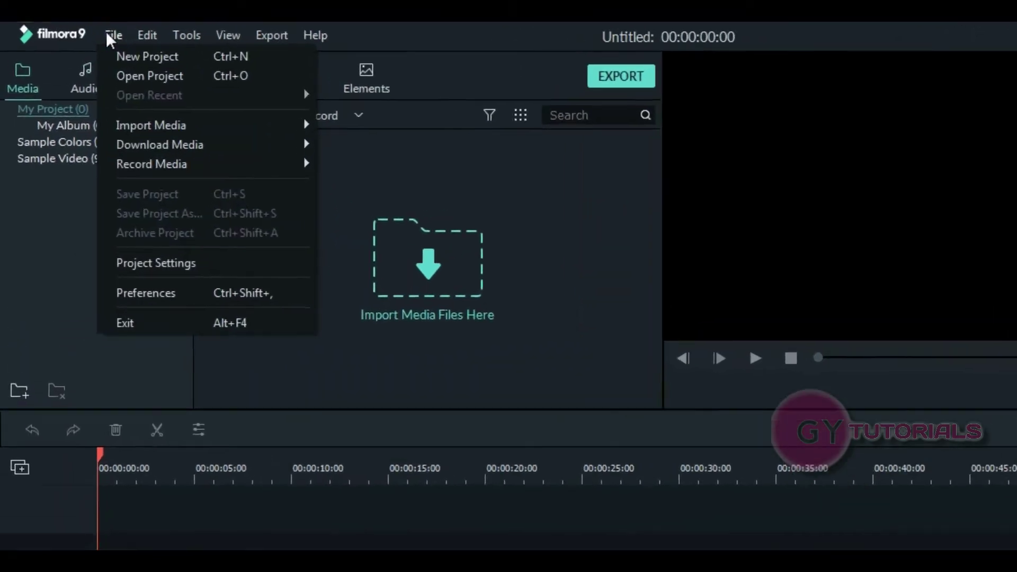
mouse_move(114, 27)
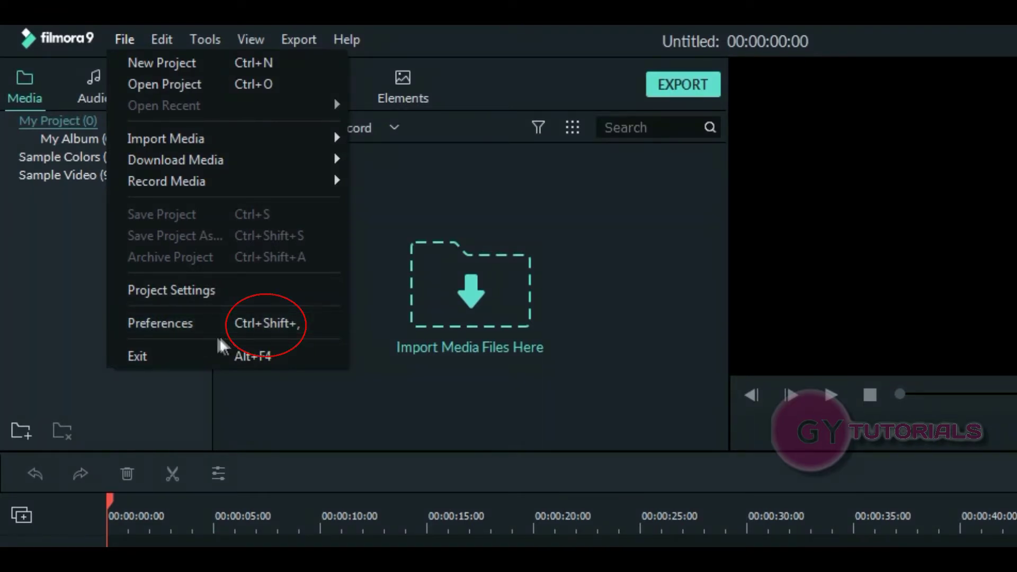
left_click(193, 329)
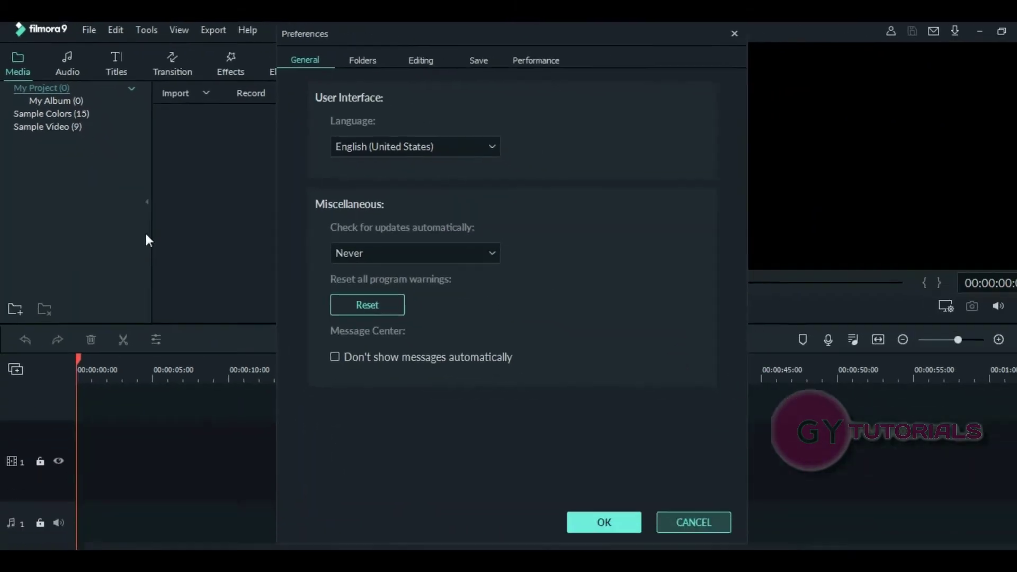
left_click(522, 55)
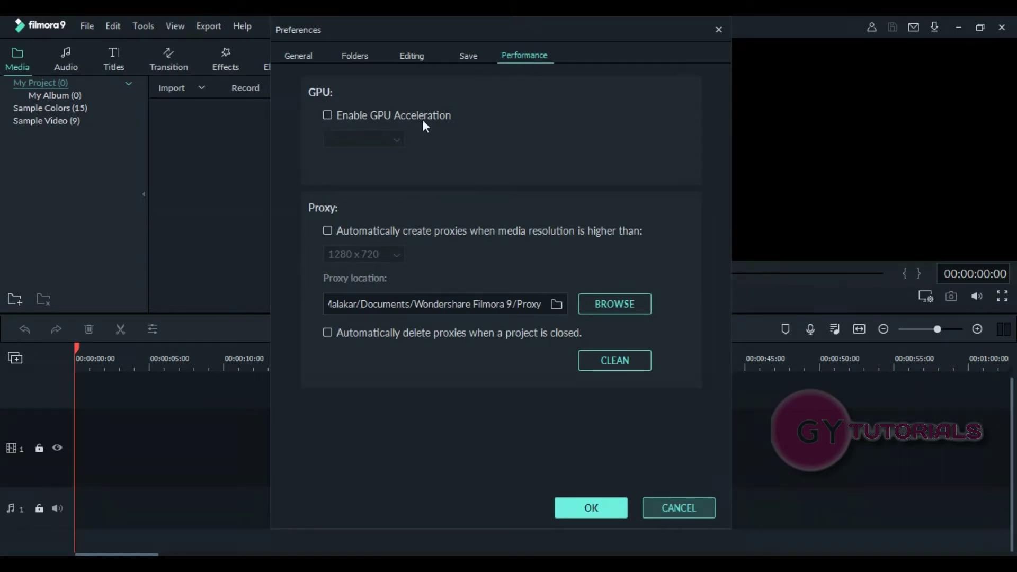
left_click(330, 115)
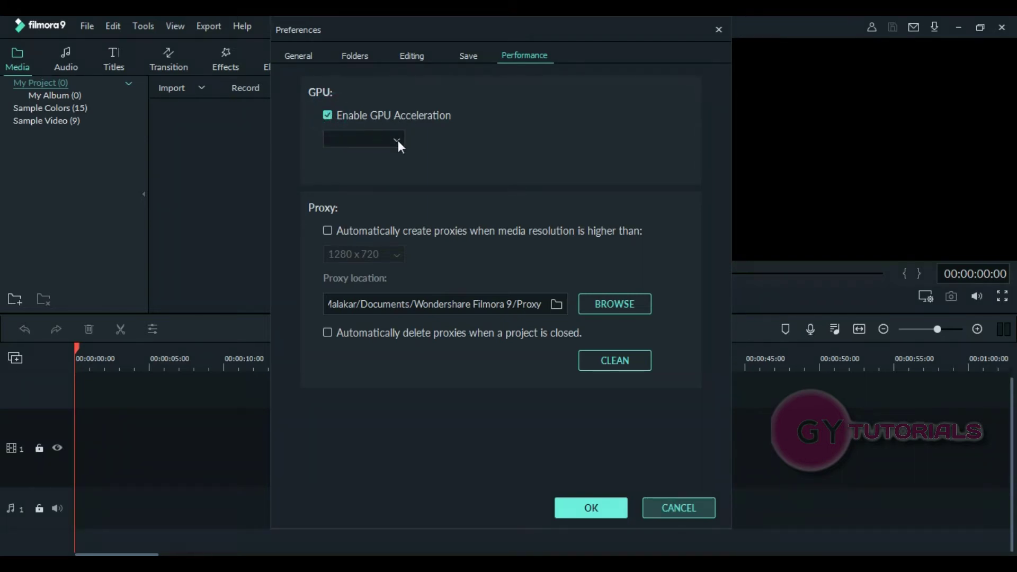
left_click(351, 146)
left_click(357, 137)
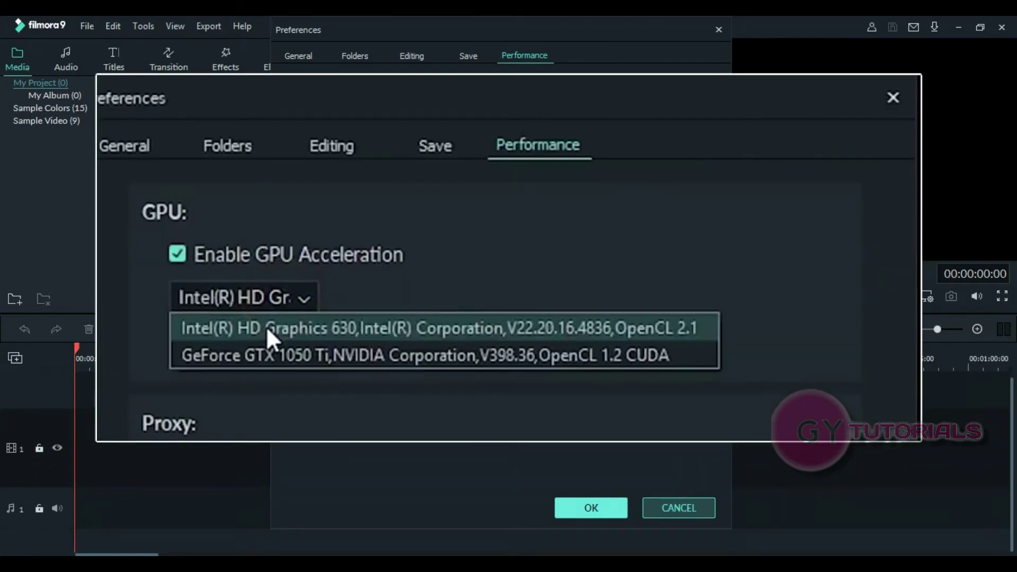
left_click(375, 154)
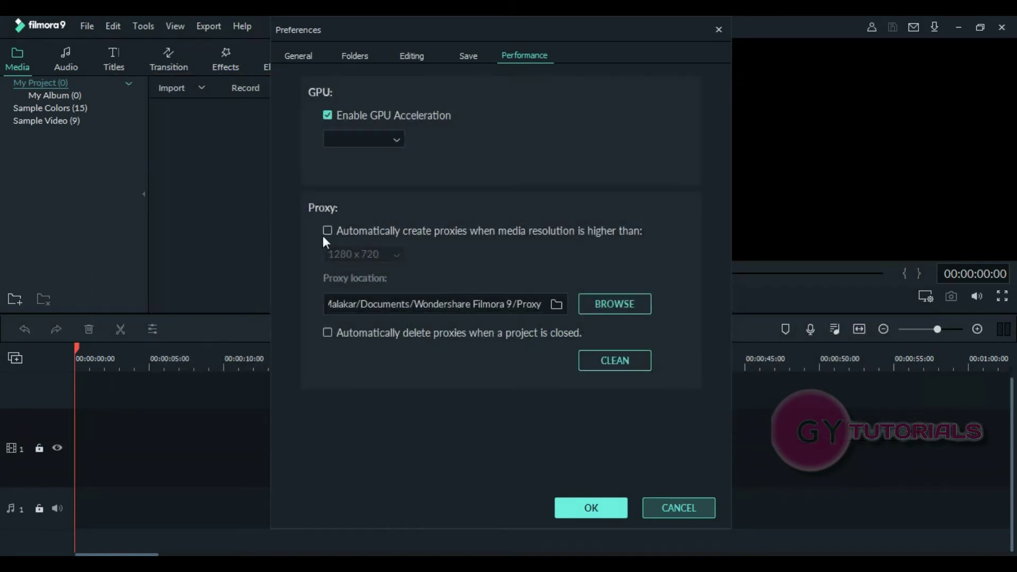
Enable automatic proxies for media above 1920 x 1080 and their deletion when a project is closed, and apply the preferences
left_click(326, 233)
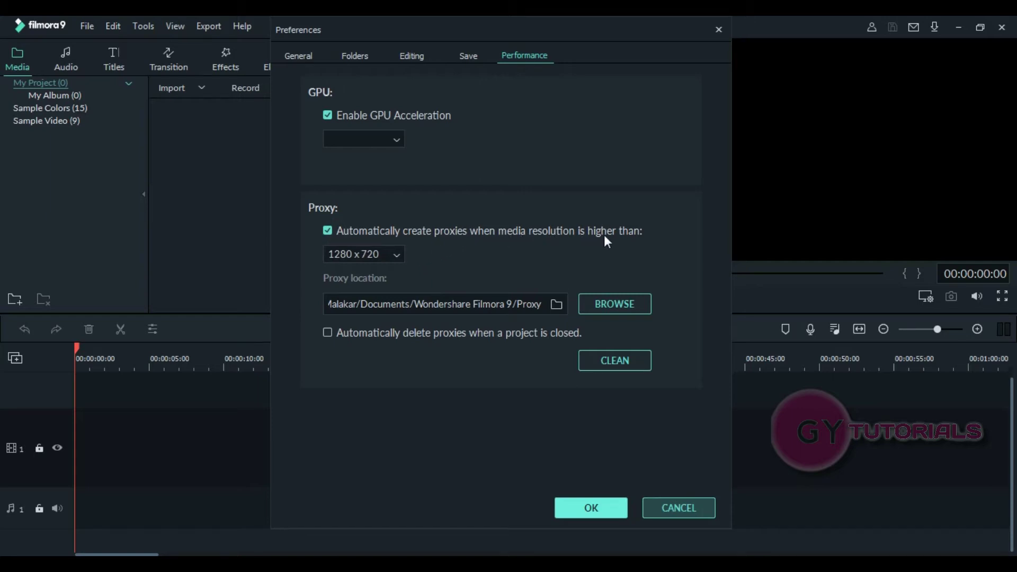
left_click(396, 253)
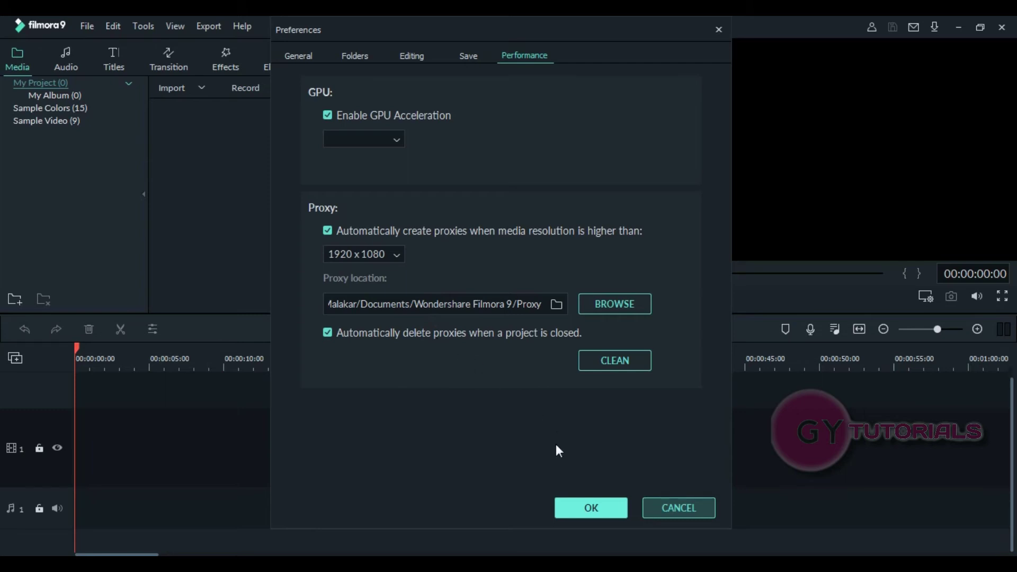
left_click(574, 505)
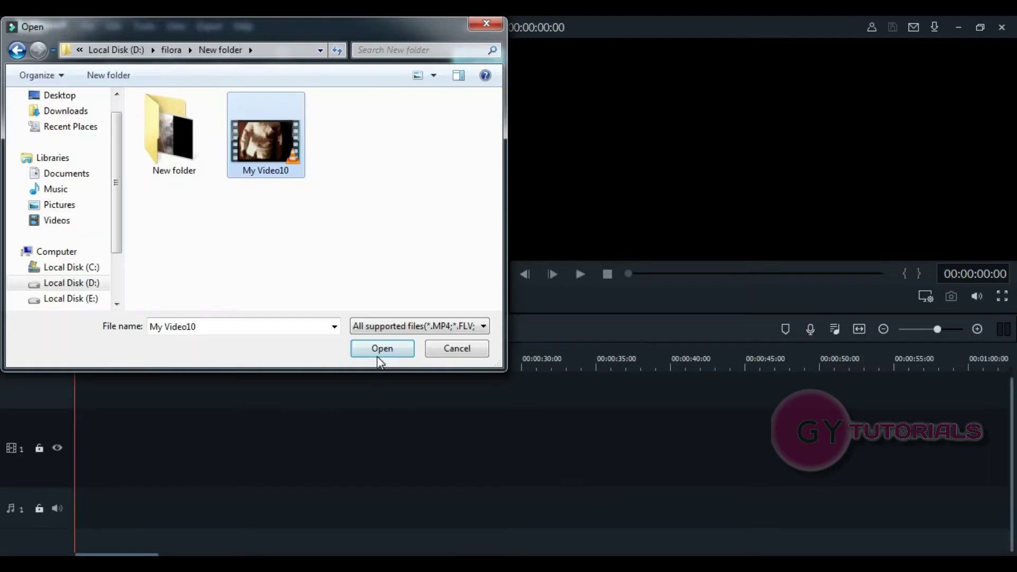
Import the My Video10 clip into the project and add it to the start of the timeline
left_click(380, 349)
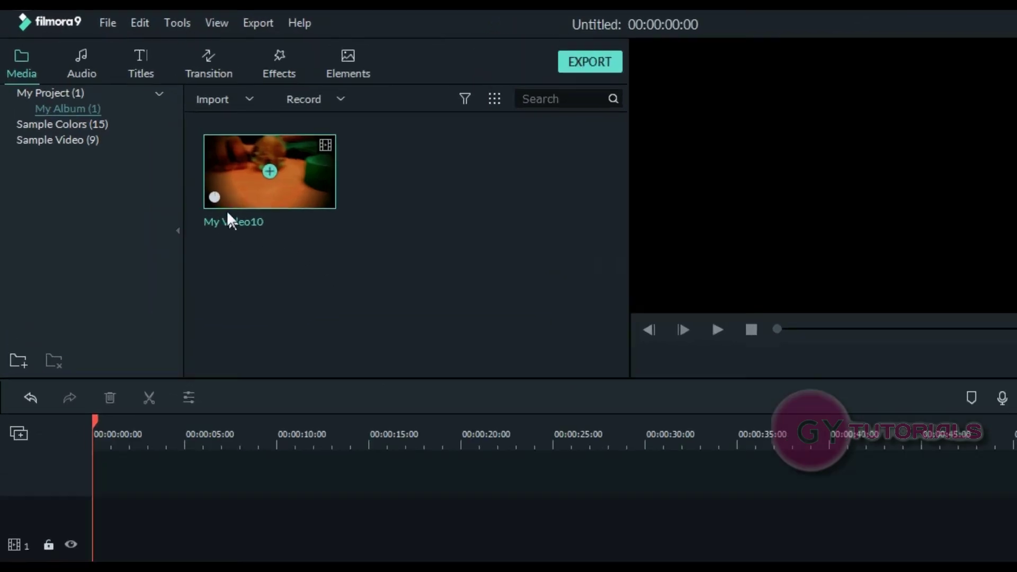
left_click(173, 171)
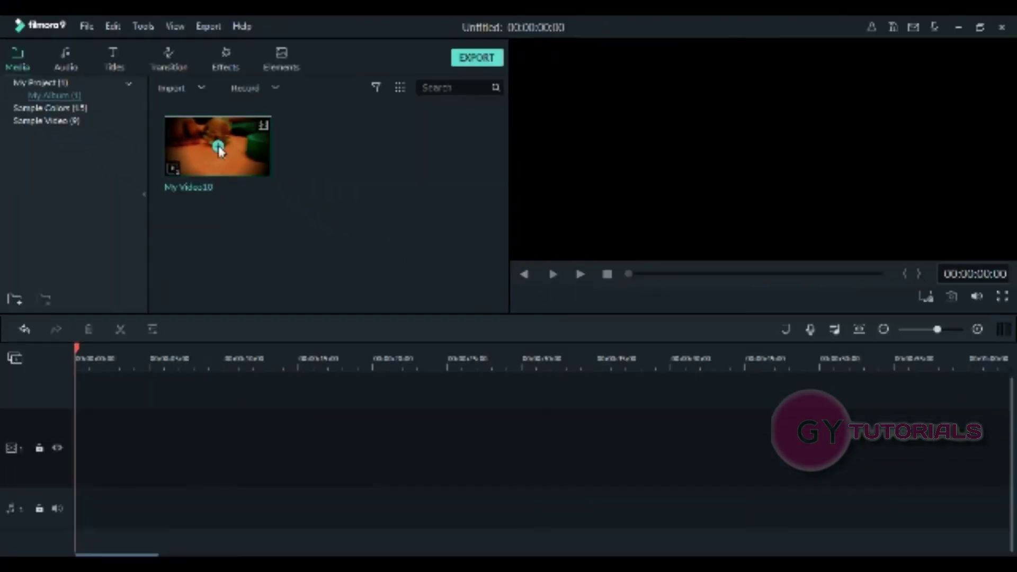
left_click(218, 146)
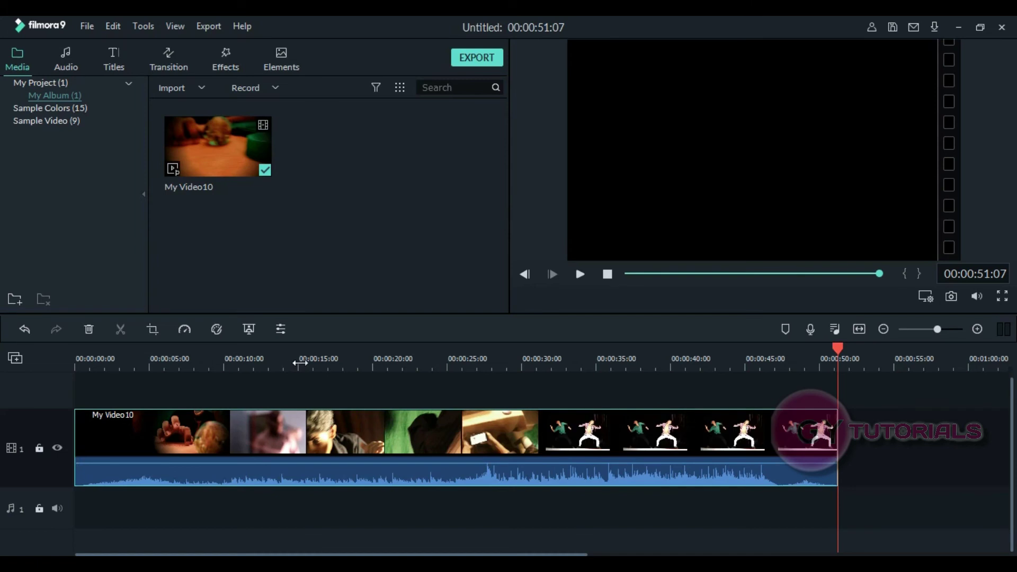
left_click(300, 363)
key("space")
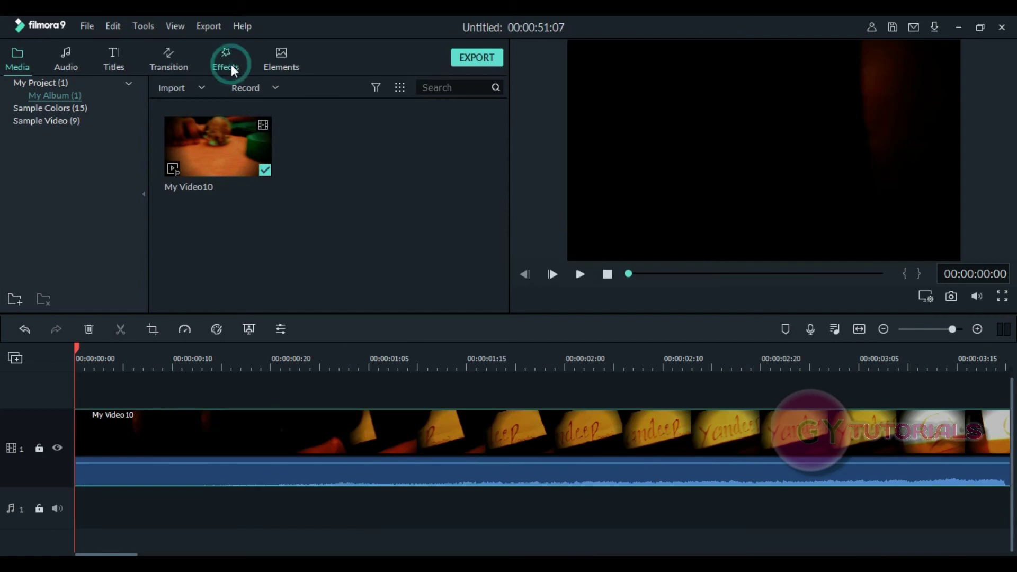
Stagger Beautify, Black & White 3, Black & White 2 and two more Beautify filters on separate tracks above the clip
left_click(231, 64)
left_click_drag(310, 253, 80, 392)
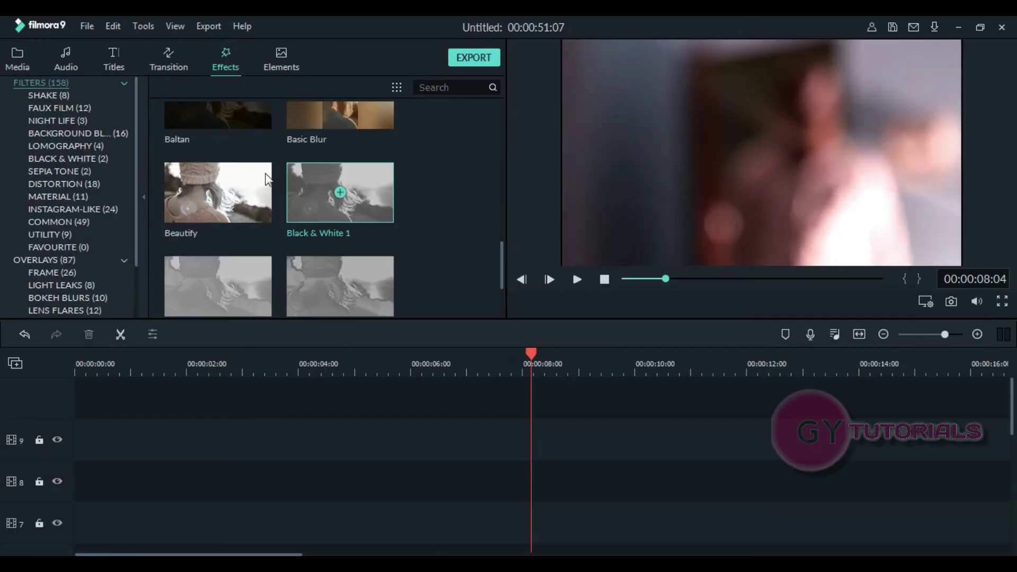
left_click_drag(268, 180, 88, 522)
left_click_drag(314, 321, 207, 482)
left_click_drag(218, 286, 271, 408)
left_click_drag(218, 192, 390, 408)
scroll(275, 212, "up", 3)
left_click_drag(217, 122, 500, 405)
Play the timeline from the beginning to preview the clip with its stacked filters
left_click_drag(665, 279, 625, 279)
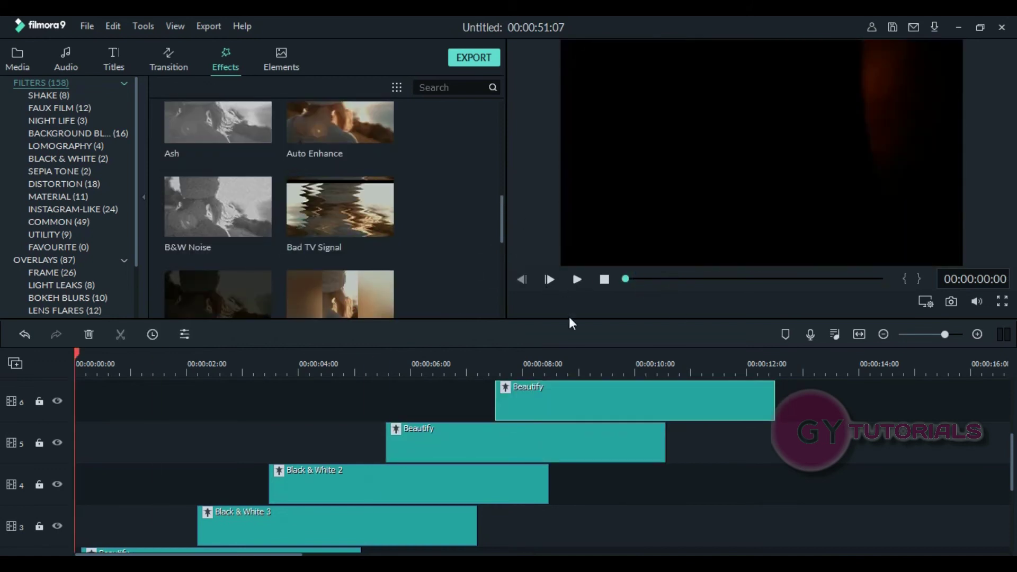
key("space")
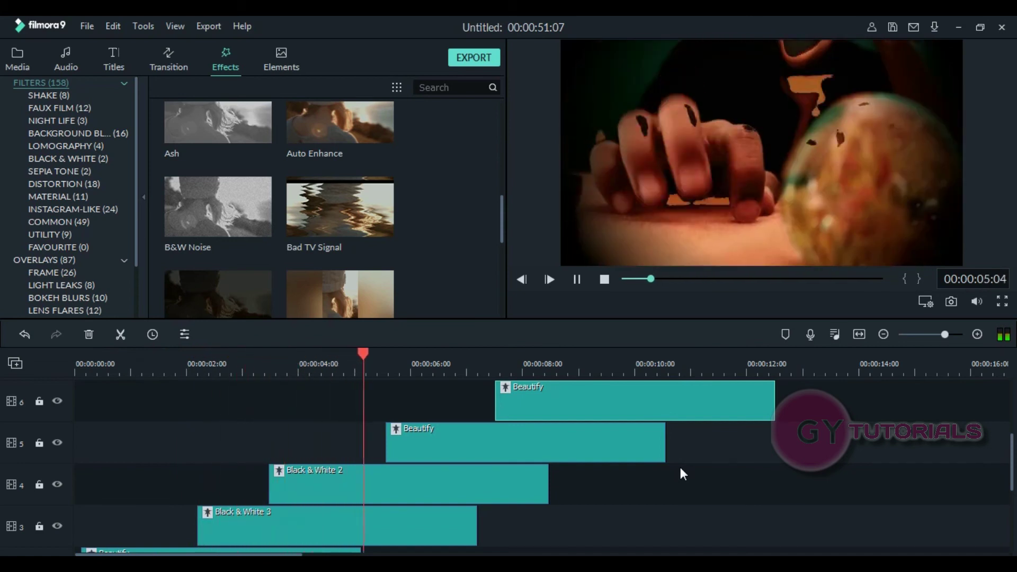
Stop playback and place Element Love 1 on track 4 at about 12 seconds and Element Love 2 on track 3 at about 15 seconds
left_click(281, 59)
left_click(576, 279)
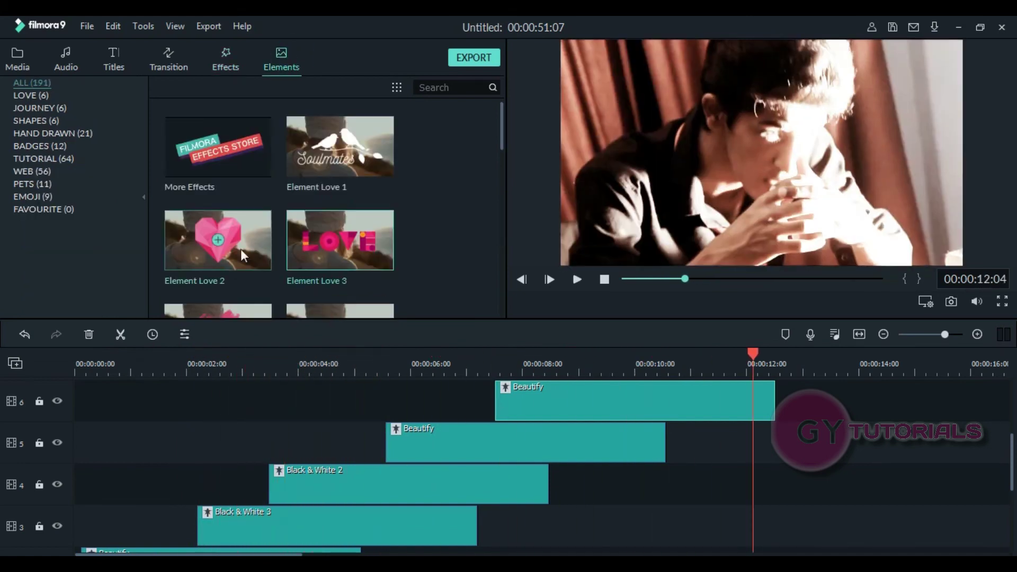
left_click_drag(340, 147, 769, 483)
left_click_drag(218, 240, 933, 524)
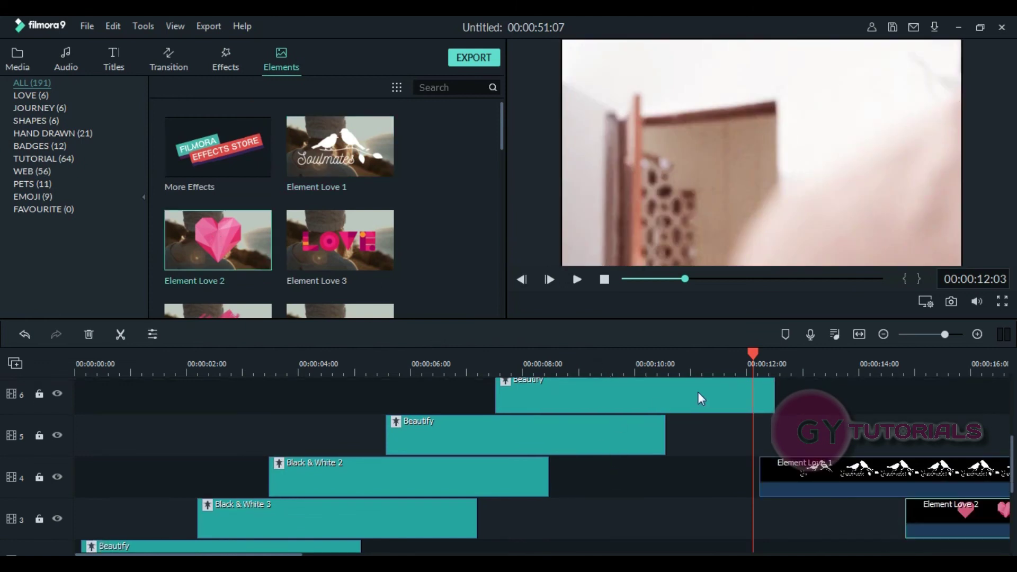
Preview the timeline from the start of the Beautify filter on track 6
left_click(504, 367)
key("space")
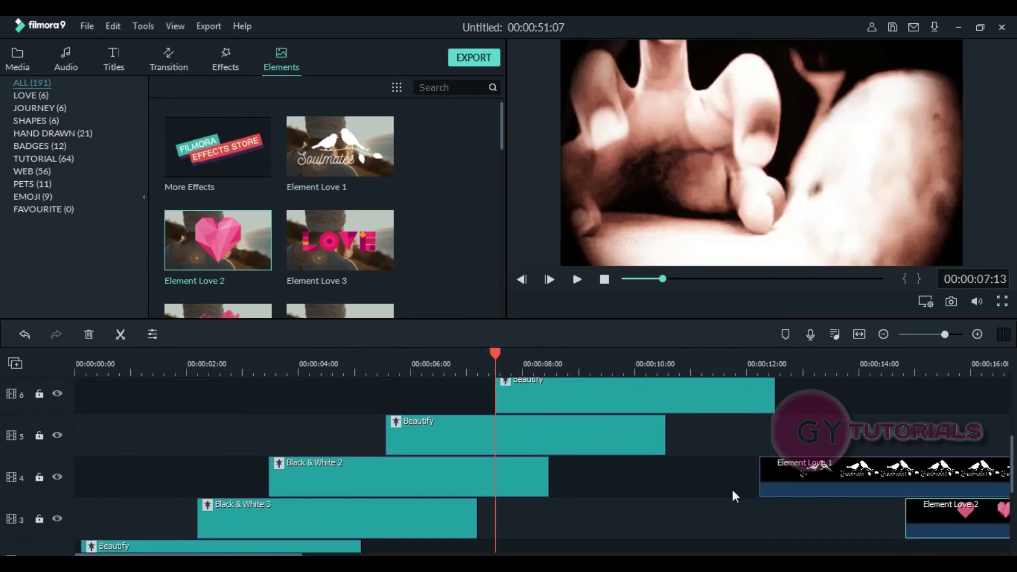